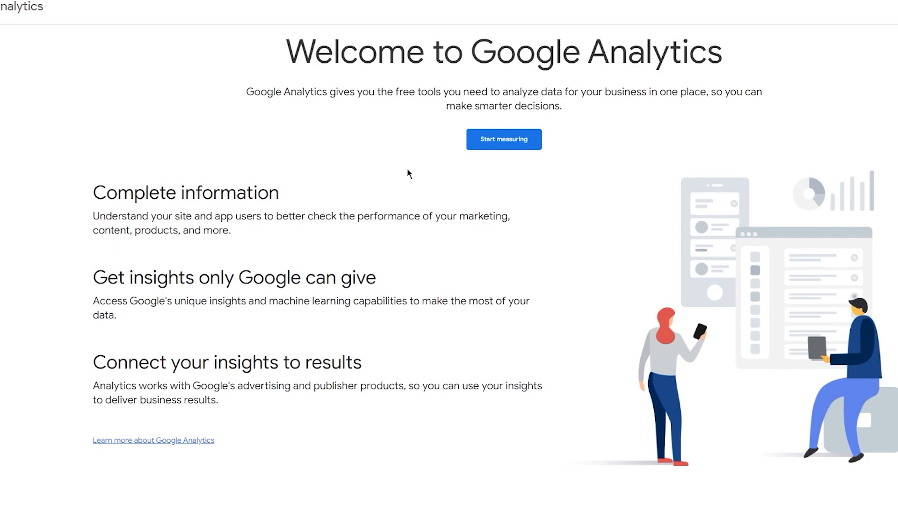
Step: Start measuring from the Welcome to Google Analytics page to open the Account setup form
{"action": "left_click", "coordinate": [480, 146]}
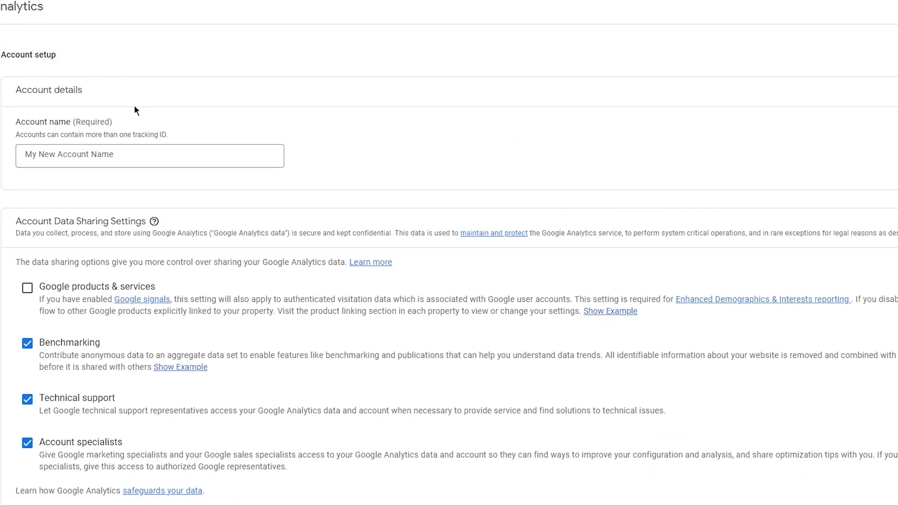
Step: Enter the account holder's full name as the account name, enable sharing with Google products & services, and continue
{"action": "left_click", "coordinate": [72, 154]}
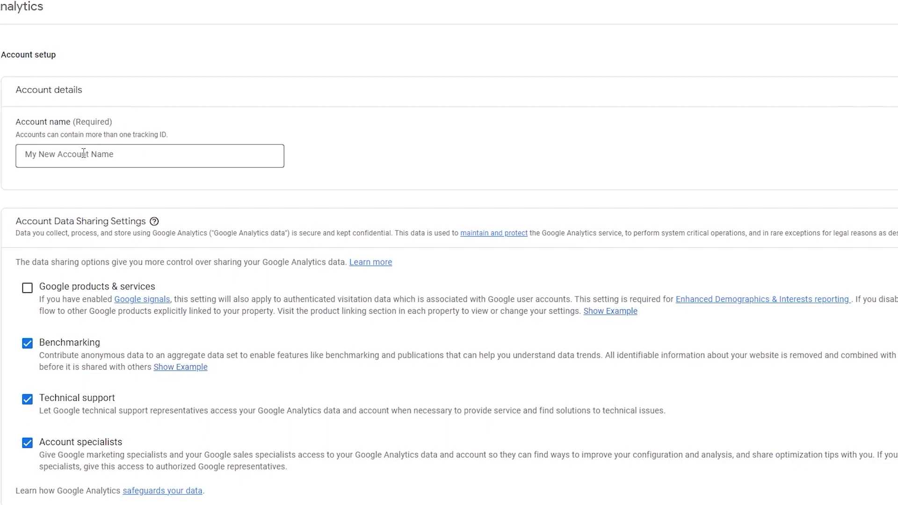
{"action": "type", "text": "J"}
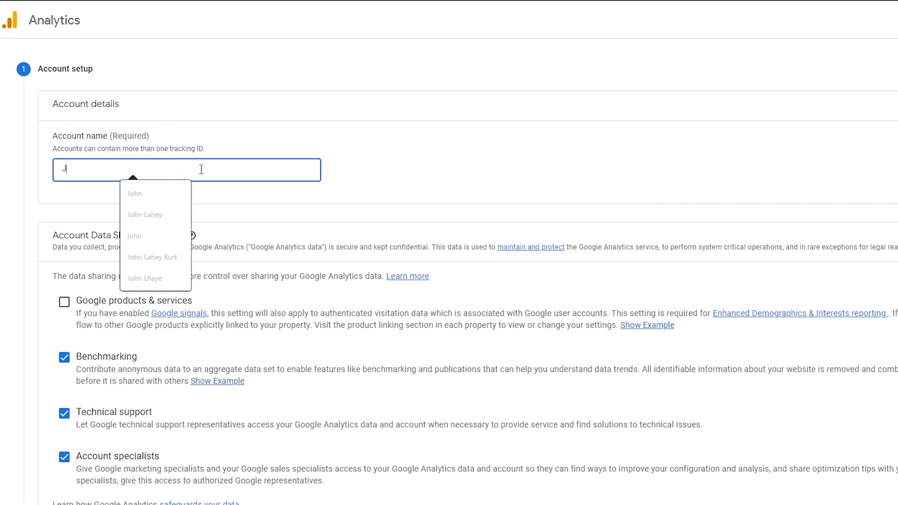
{"action": "type", "text": "ohn Lhaye"}
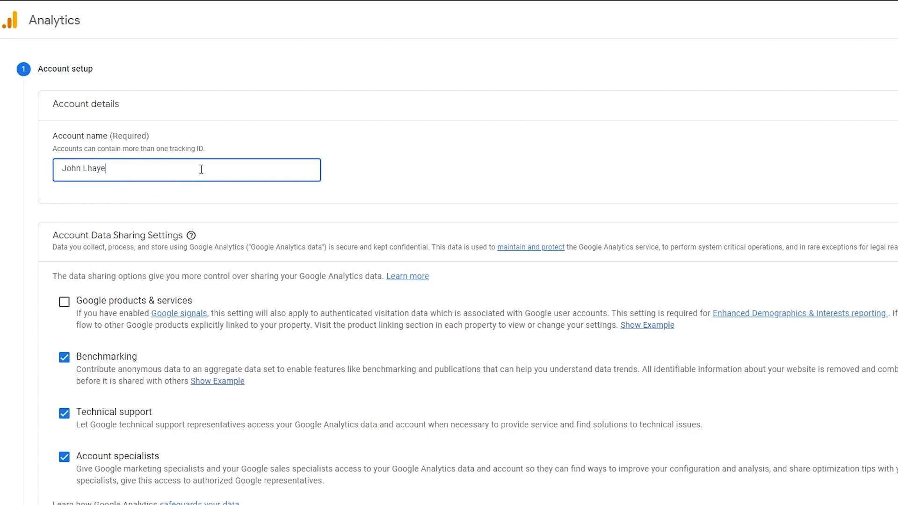
{"action": "scroll", "coordinate": [176, 151], "scroll_direction": "down", "scroll_amount": 1}
{"action": "scroll", "coordinate": [164, 144], "scroll_direction": "down", "scroll_amount": 1}
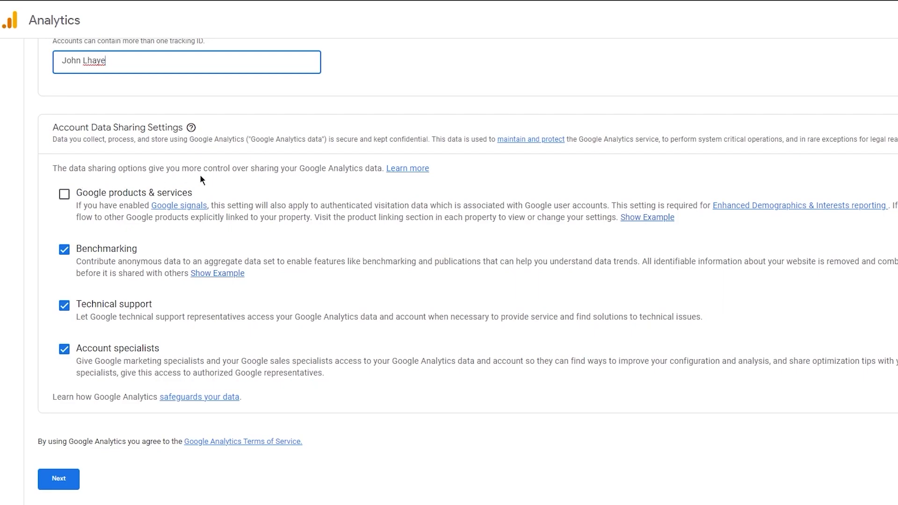
{"action": "scroll", "coordinate": [279, 175], "scroll_direction": "down", "scroll_amount": 1}
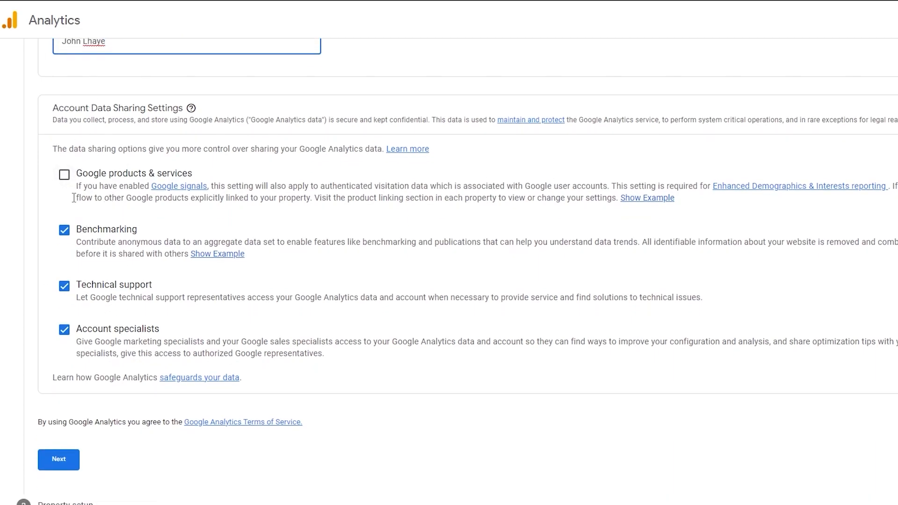
{"action": "left_click", "coordinate": [64, 180]}
{"action": "scroll", "coordinate": [221, 241], "scroll_direction": "down", "scroll_amount": 1}
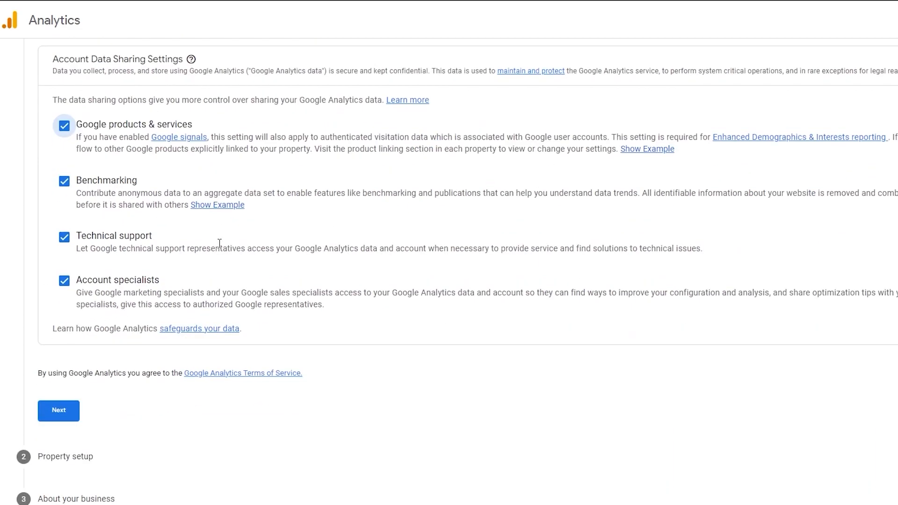
{"action": "left_click", "coordinate": [59, 411]}
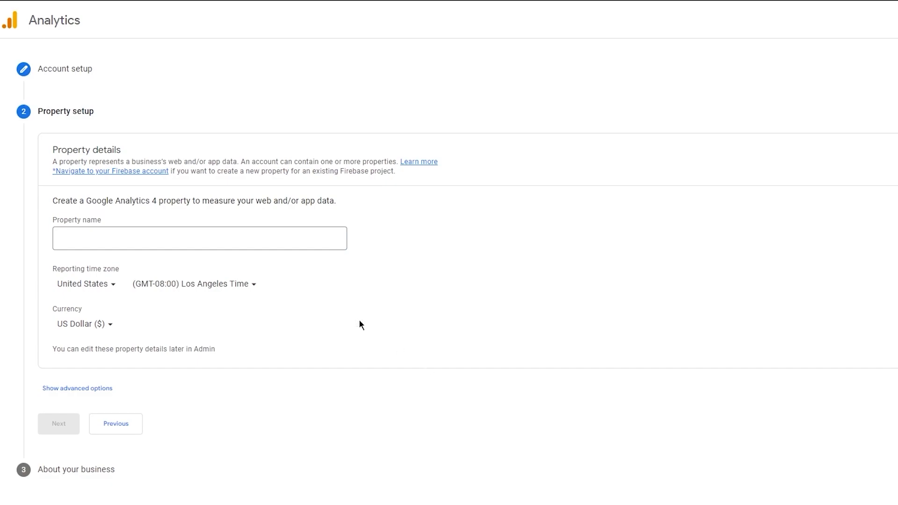
Step: Name the property 'dasjdaiunwudnasd', keeping Los Angeles time zone and US Dollar currency, and continue
{"action": "left_click", "coordinate": [301, 234]}
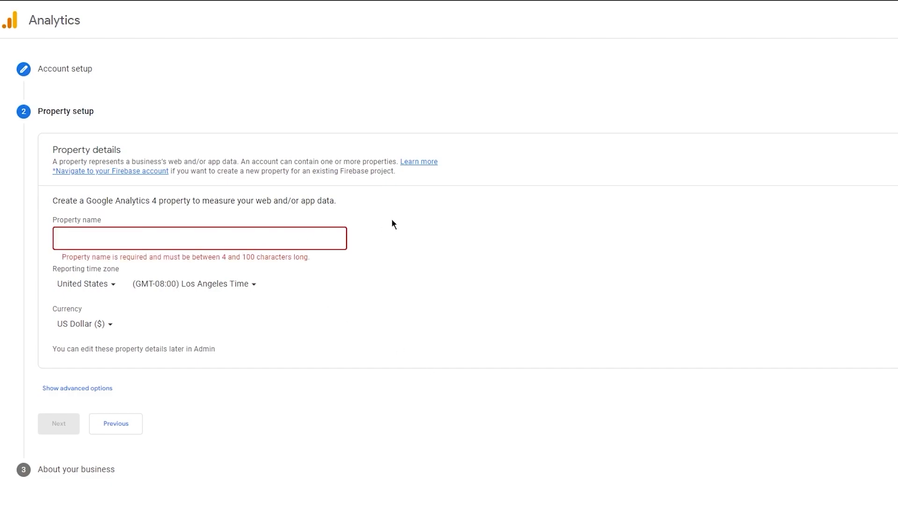
{"action": "type", "text": "dasjdaiunwudnasd"}
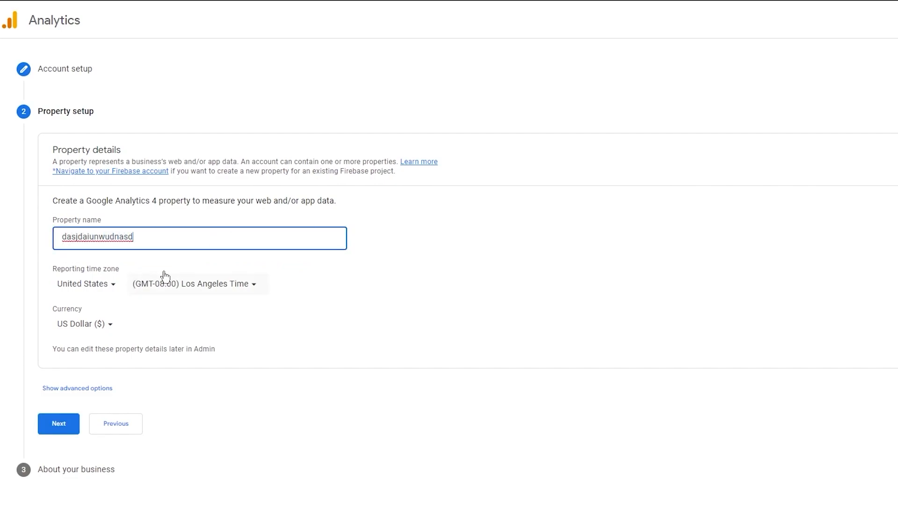
{"action": "left_click", "coordinate": [87, 284]}
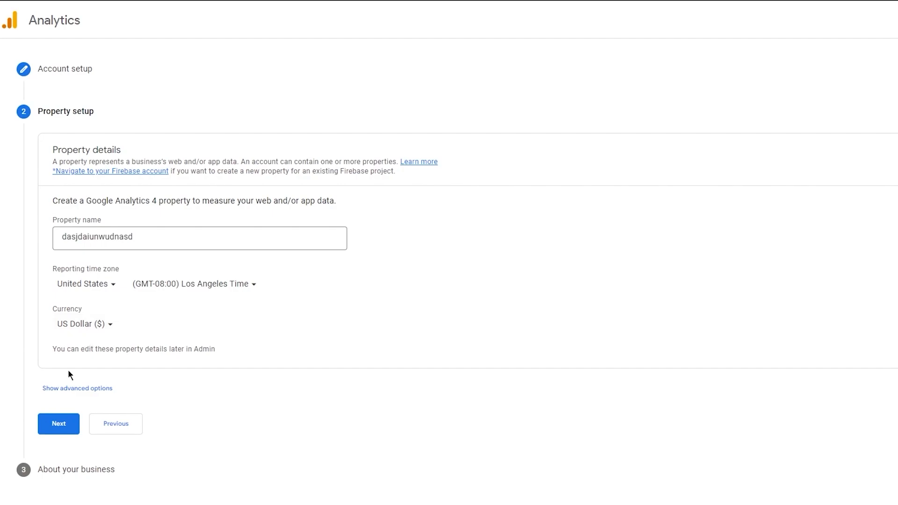
{"action": "left_click", "coordinate": [88, 389]}
{"action": "scroll", "coordinate": [226, 425], "scroll_direction": "down", "scroll_amount": 1}
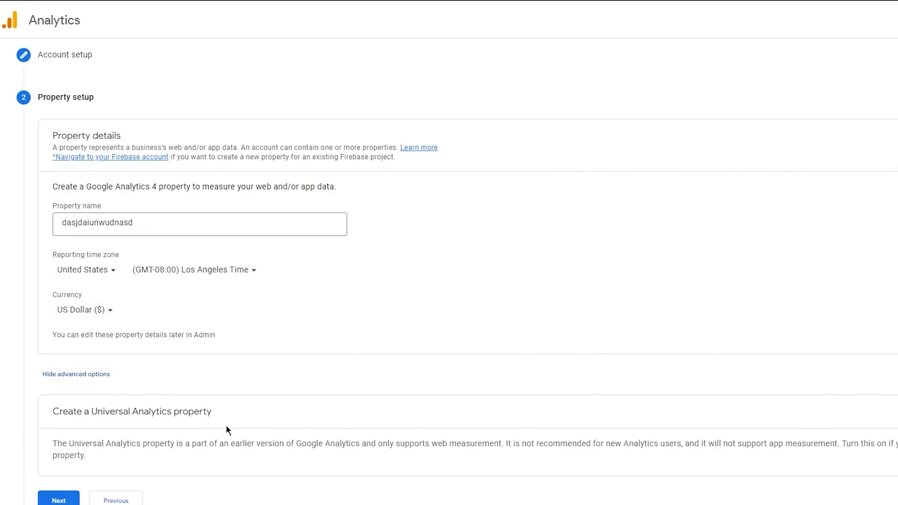
{"action": "scroll", "coordinate": [226, 425], "scroll_direction": "down", "scroll_amount": 1}
{"action": "left_click", "coordinate": [99, 328]}
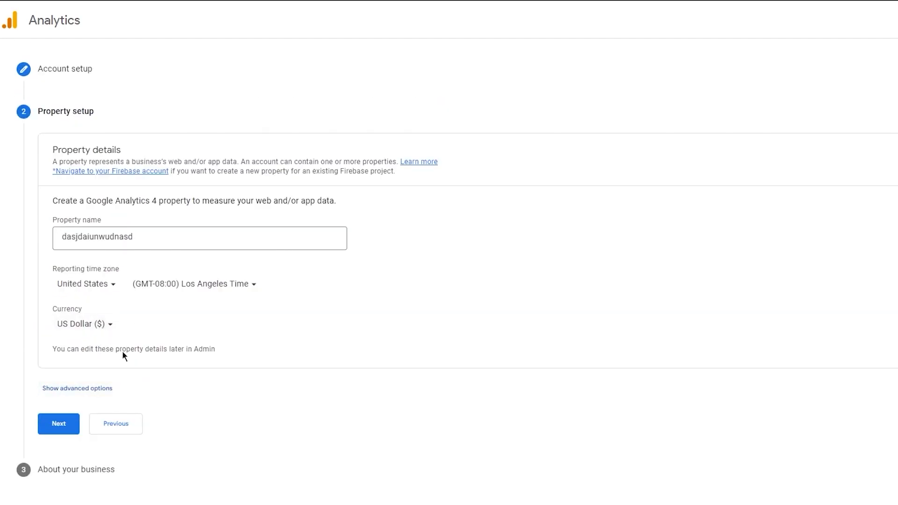
{"action": "left_click", "coordinate": [71, 422]}
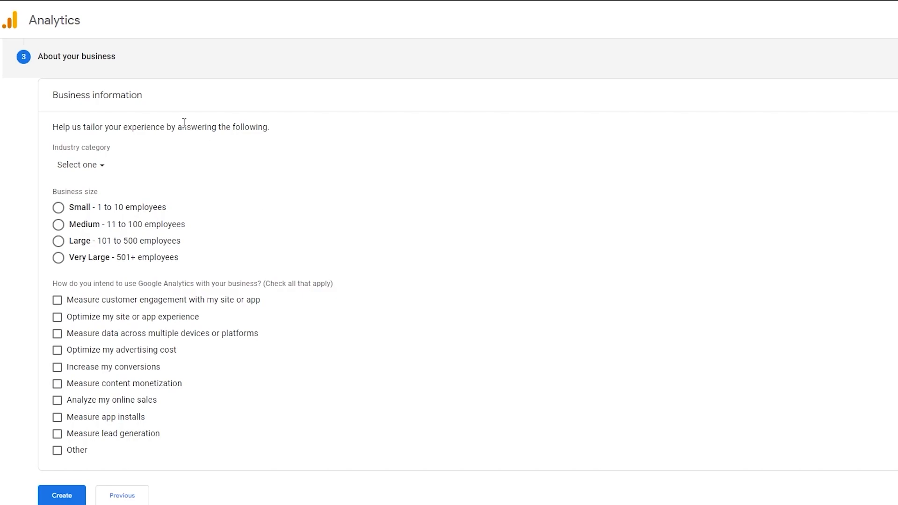
Step: Set the industry category to Computers & Electronics and business size to Large (101–500 employees)
{"action": "left_click", "coordinate": [96, 165]}
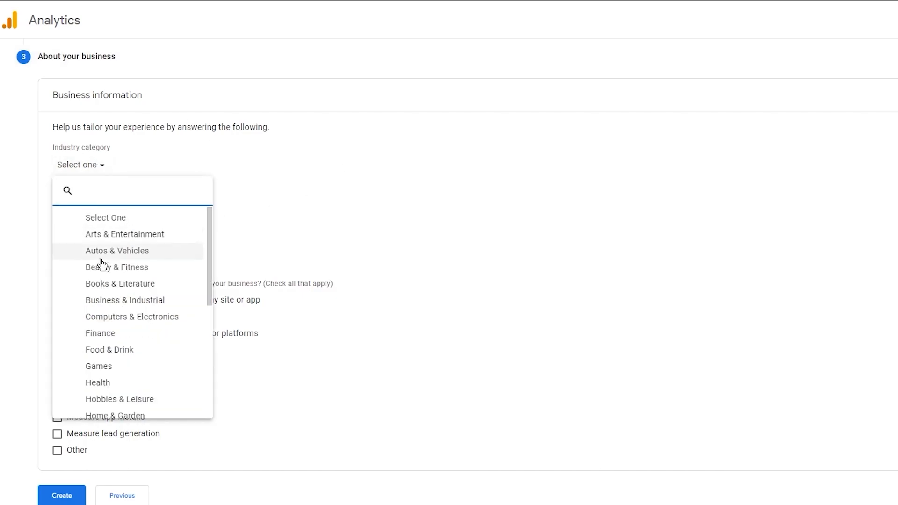
{"action": "scroll", "coordinate": [114, 304], "scroll_direction": "down", "scroll_amount": 5}
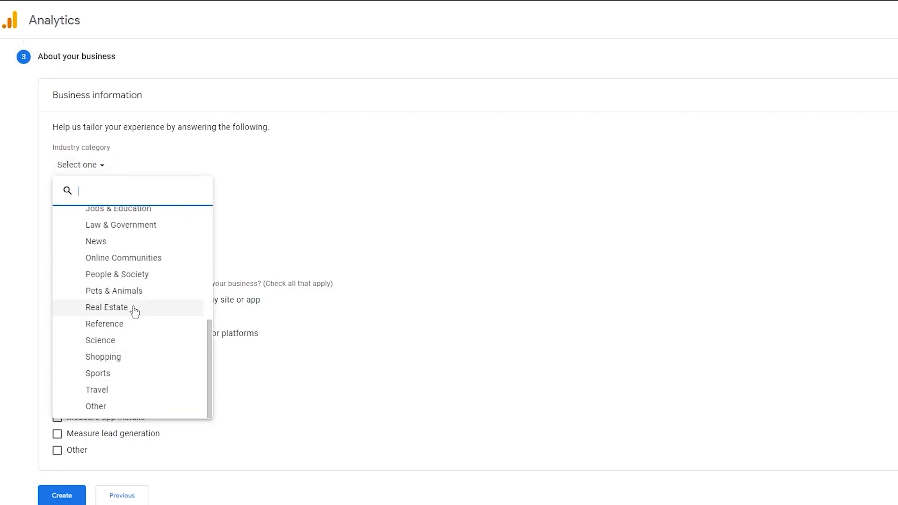
{"action": "scroll", "coordinate": [136, 311], "scroll_direction": "up", "scroll_amount": 5}
{"action": "left_click", "coordinate": [155, 314]}
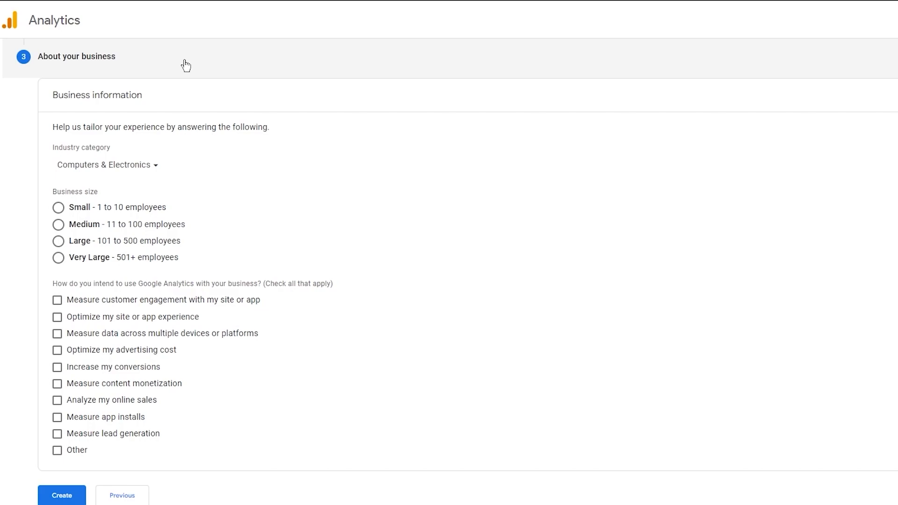
{"action": "left_click", "coordinate": [58, 241]}
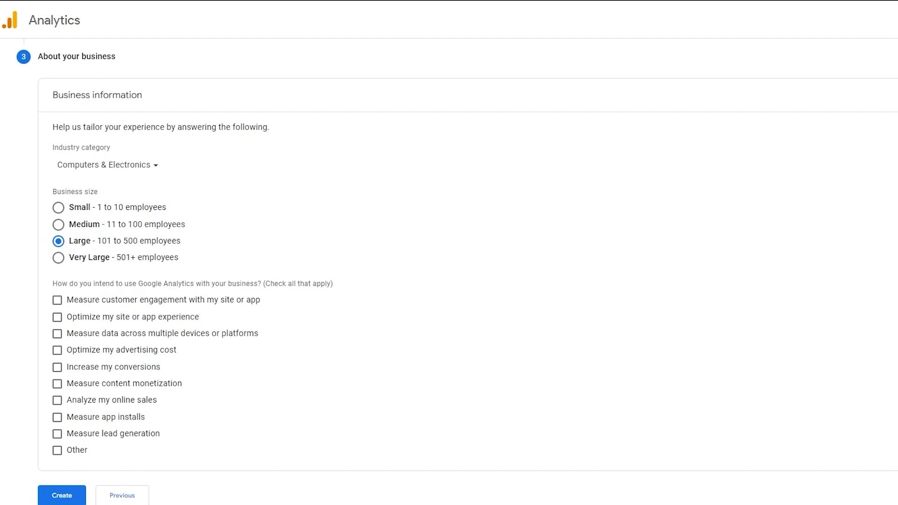
Step: Check all nine usage goals except Other and create the account
{"action": "left_click", "coordinate": [57, 299]}
{"action": "left_click", "coordinate": [57, 317]}
{"action": "left_click", "coordinate": [56, 334]}
{"action": "left_click", "coordinate": [57, 350]}
{"action": "left_click", "coordinate": [57, 367]}
{"action": "left_click", "coordinate": [57, 384]}
{"action": "left_click", "coordinate": [57, 400]}
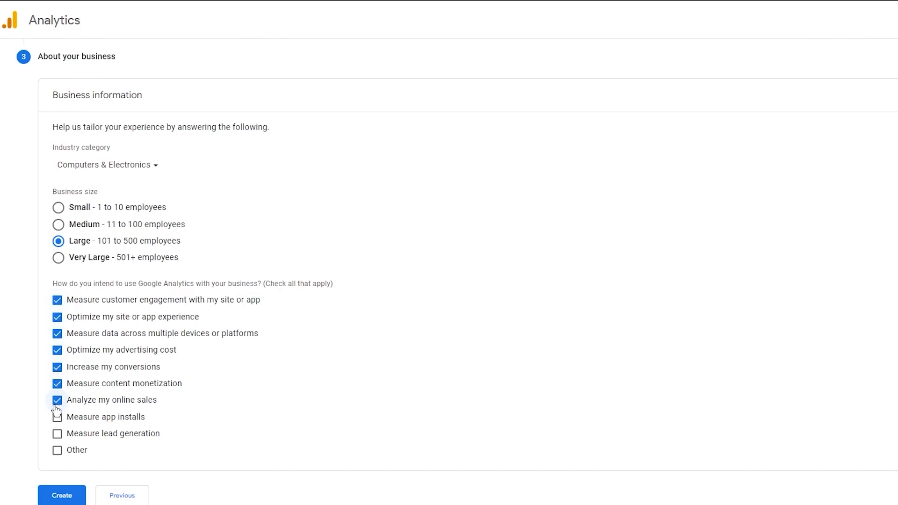
{"action": "left_click", "coordinate": [58, 417]}
{"action": "left_click", "coordinate": [58, 434]}
{"action": "left_click", "coordinate": [61, 496]}
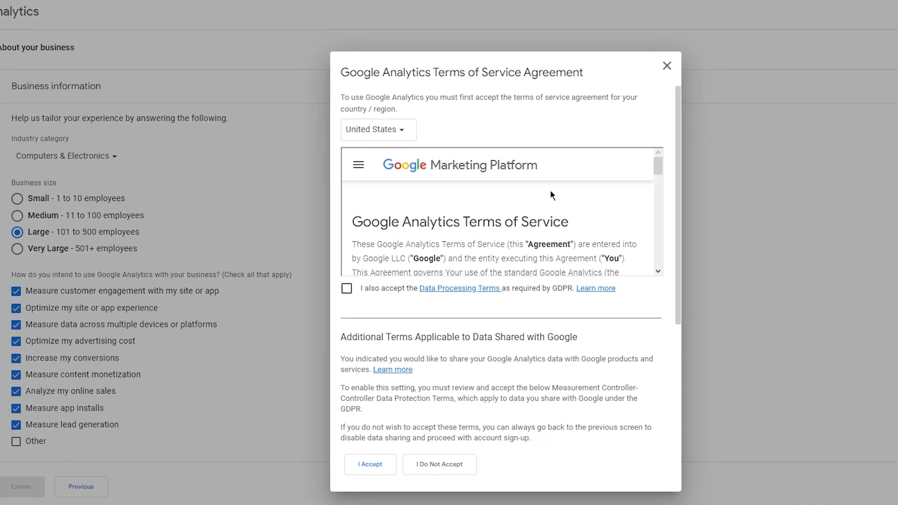
Step: Tick both the GDPR Data Processing Terms and Measurement Controller-Controller Data Protection Terms checkboxes
{"action": "scroll", "coordinate": [550, 190], "scroll_direction": "down", "scroll_amount": 10}
{"action": "scroll", "coordinate": [538, 220], "scroll_direction": "down", "scroll_amount": 10}
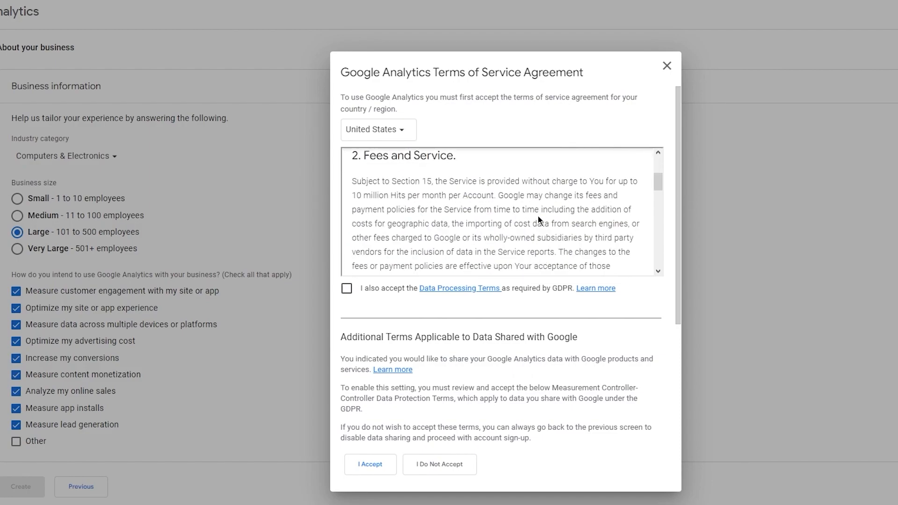
{"action": "scroll", "coordinate": [538, 220], "scroll_direction": "down", "scroll_amount": 3}
{"action": "scroll", "coordinate": [537, 218], "scroll_direction": "down", "scroll_amount": 20}
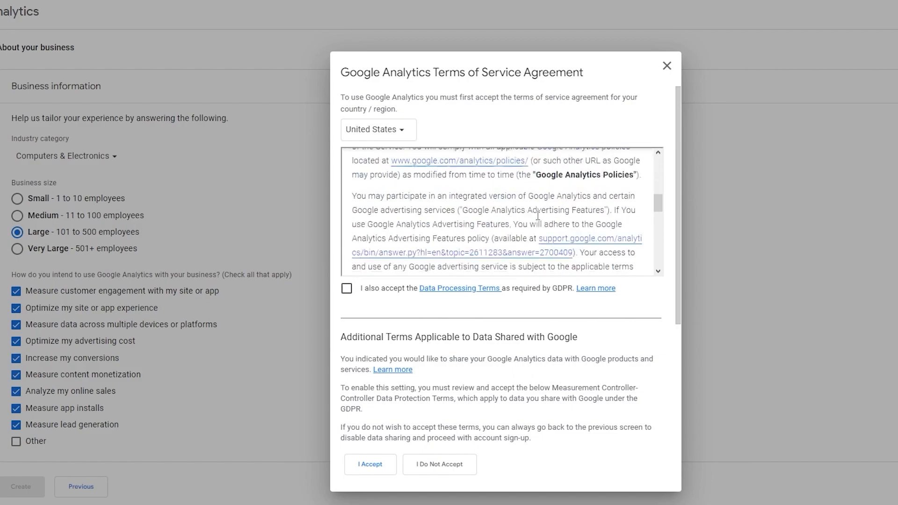
{"action": "scroll", "coordinate": [538, 220], "scroll_direction": "down", "scroll_amount": 4}
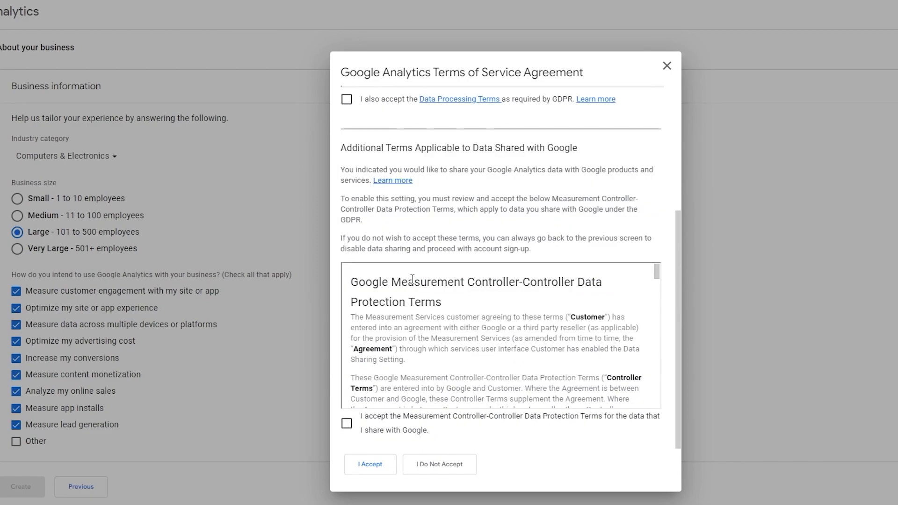
{"action": "left_click", "coordinate": [346, 99]}
{"action": "scroll", "coordinate": [395, 186], "scroll_direction": "up", "scroll_amount": 8}
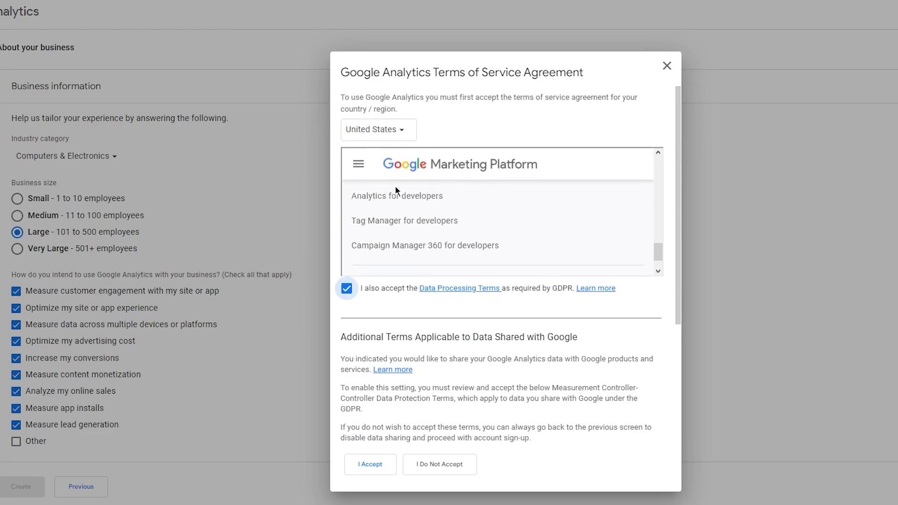
{"action": "scroll", "coordinate": [450, 382], "scroll_direction": "down", "scroll_amount": 4}
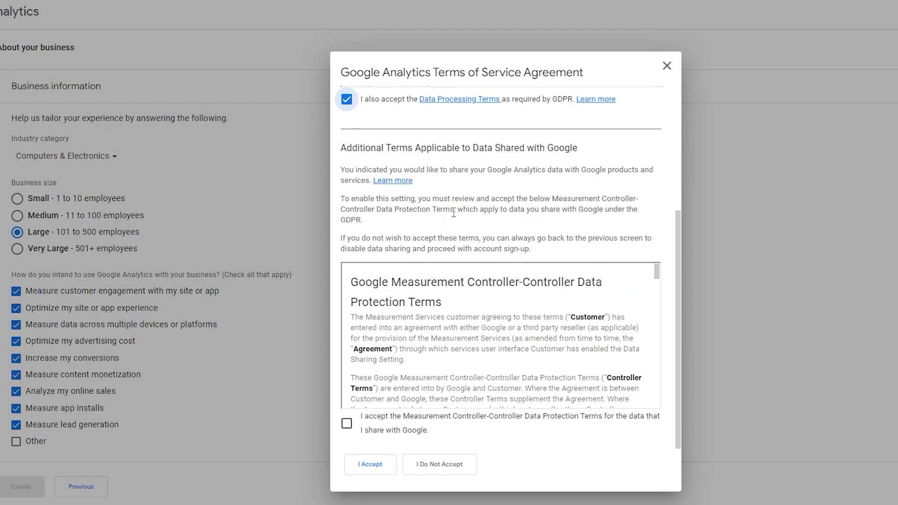
{"action": "left_click", "coordinate": [347, 421]}
Step: Accept the terms, opt out of all email communications, and dismiss the GA4 tour popup
{"action": "left_click", "coordinate": [364, 465]}
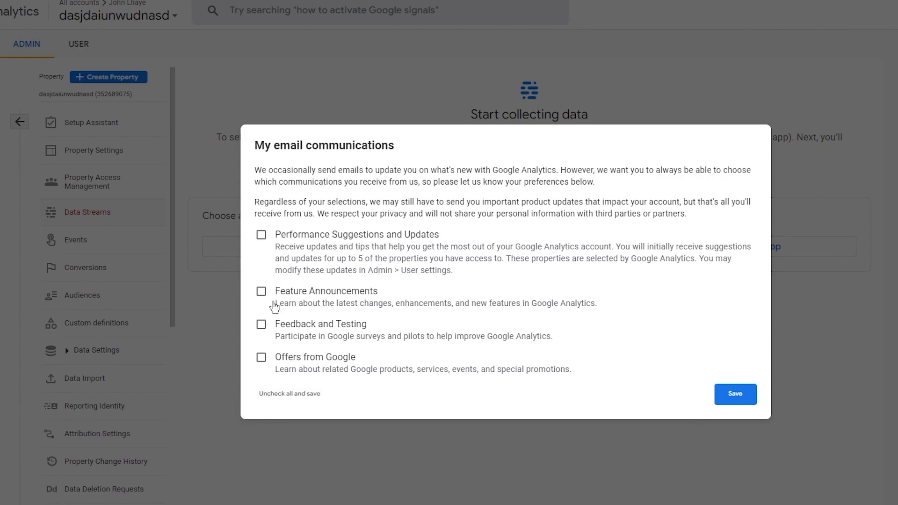
{"action": "left_click", "coordinate": [299, 393]}
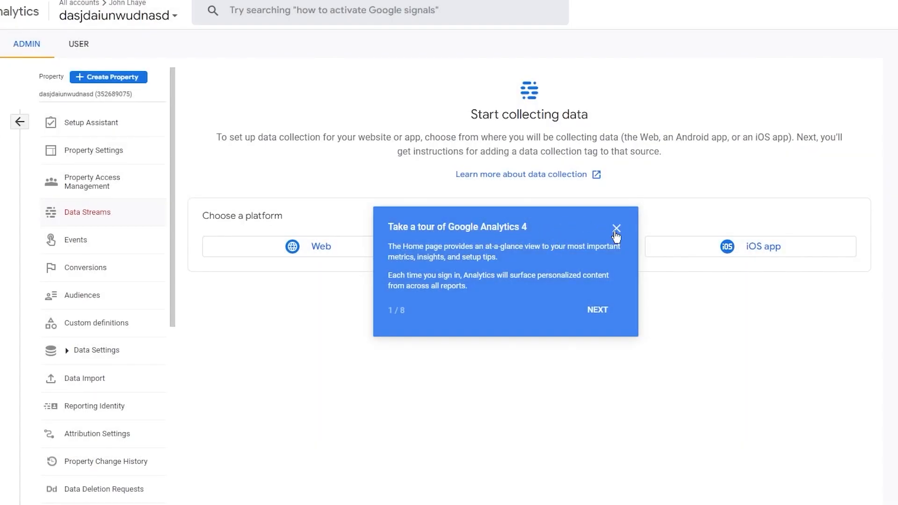
{"action": "left_click", "coordinate": [616, 229]}
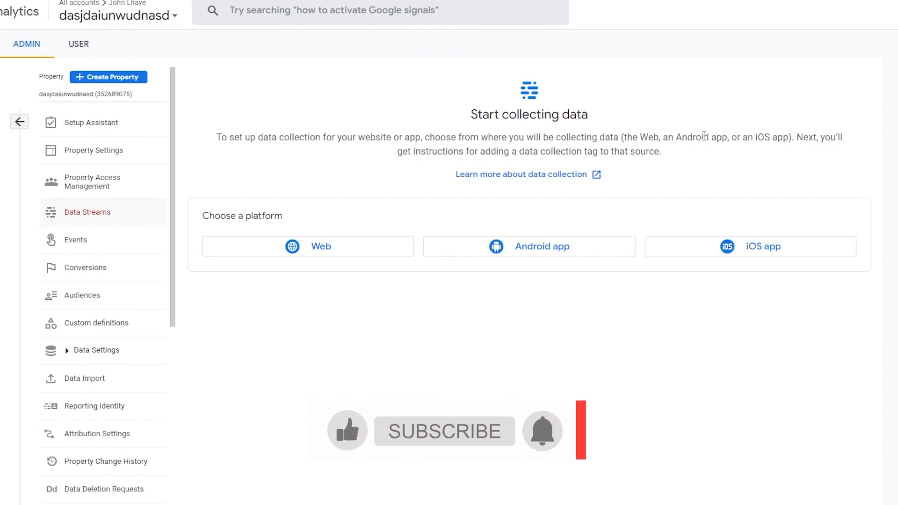
Step: Open the property's Setup Assistant and review its 0 / 12 task checklist
{"action": "left_click", "coordinate": [127, 123]}
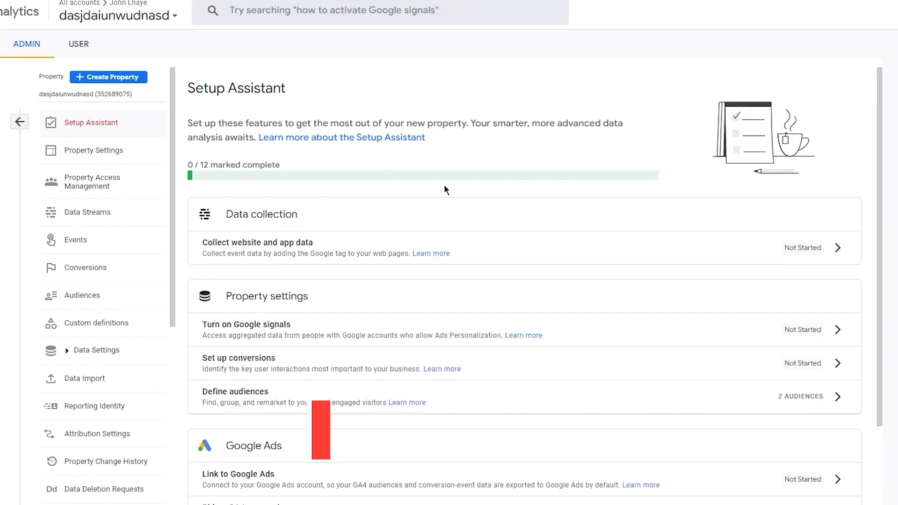
{"action": "scroll", "coordinate": [444, 187], "scroll_direction": "down", "scroll_amount": 3}
{"action": "scroll", "coordinate": [445, 184], "scroll_direction": "up", "scroll_amount": 3}
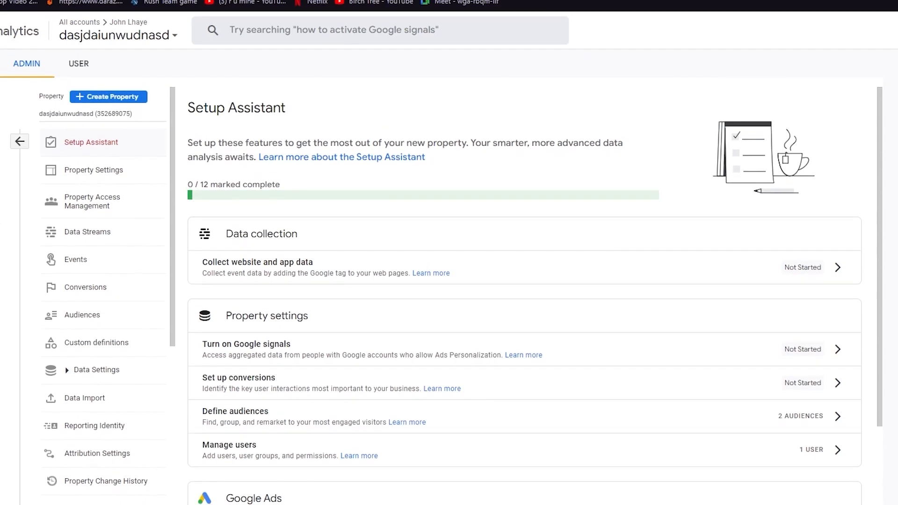
Step: Load nike.com in a new Opera GX tab
{"action": "key", "text": "ctrl+t"}
{"action": "type", "text": "nike.com"}
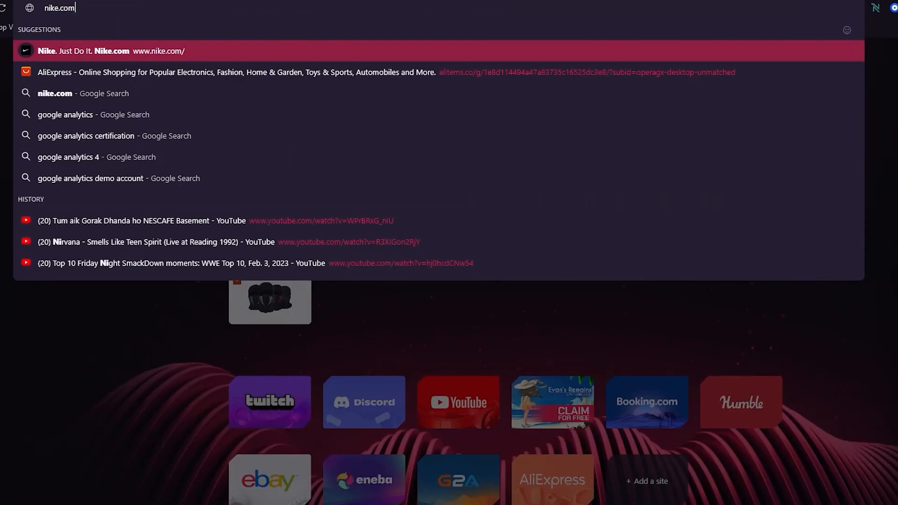
{"action": "key", "text": "Return"}
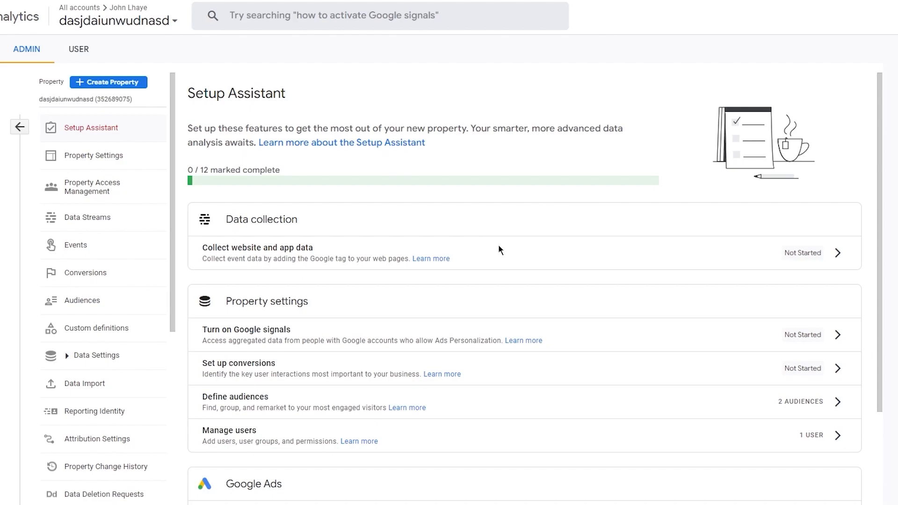
Step: Open Property Settings in Admin and review the new property's details
{"action": "scroll", "coordinate": [499, 249], "scroll_direction": "down", "scroll_amount": 3}
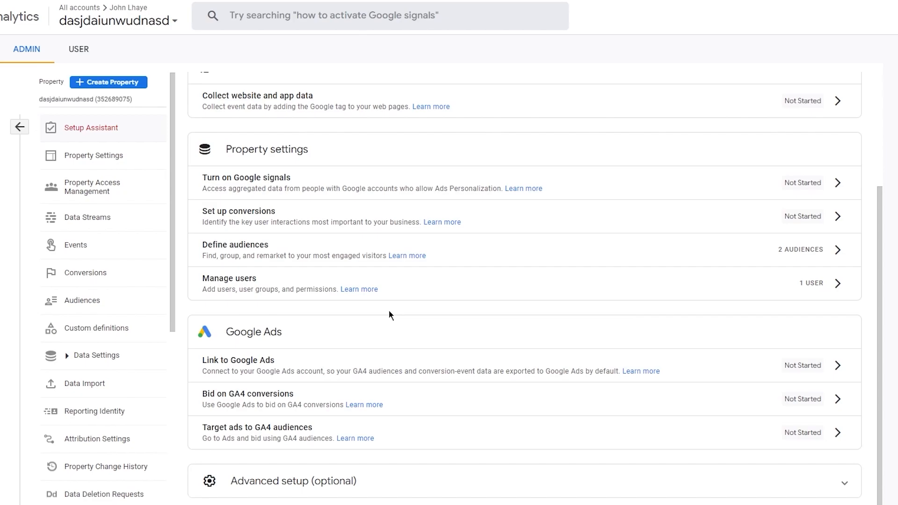
{"action": "scroll", "coordinate": [389, 310], "scroll_direction": "up", "scroll_amount": 3}
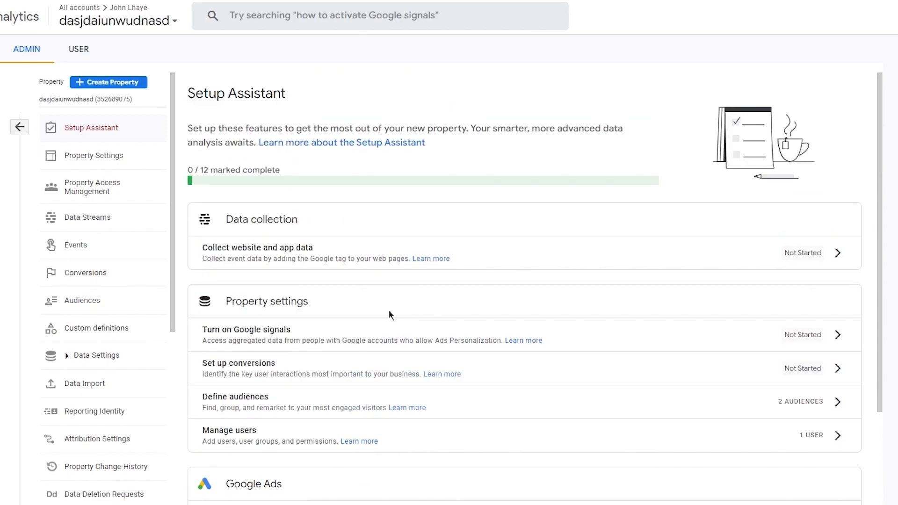
{"action": "left_click", "coordinate": [113, 160]}
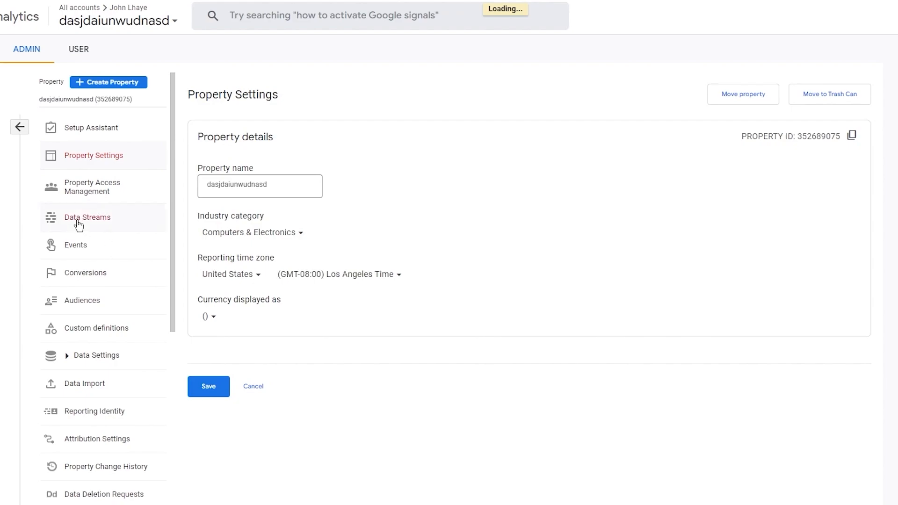
{"action": "scroll", "coordinate": [77, 228], "scroll_direction": "down", "scroll_amount": 2}
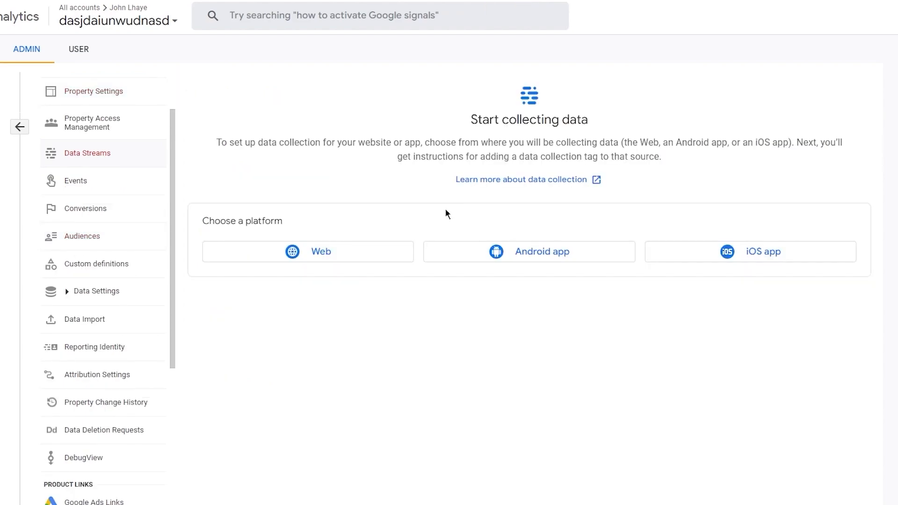
{"action": "left_click", "coordinate": [342, 257]}
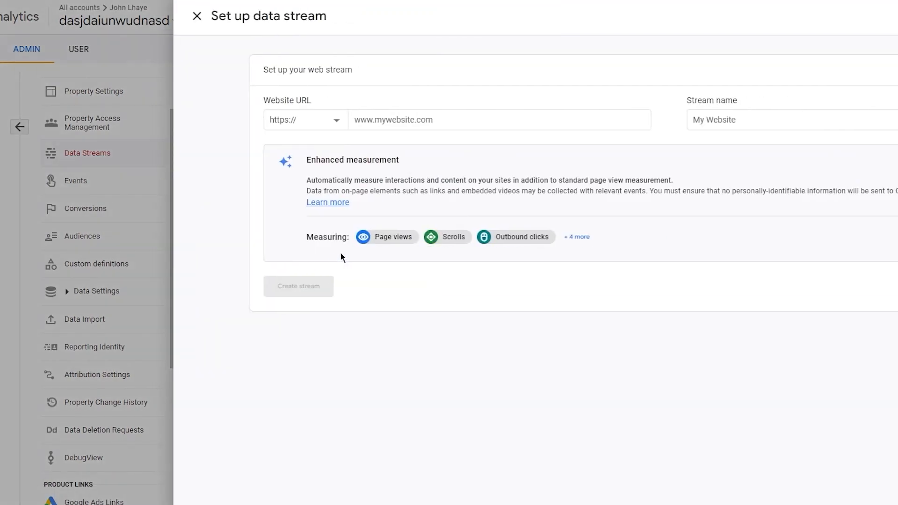
{"action": "left_click", "coordinate": [446, 117]}
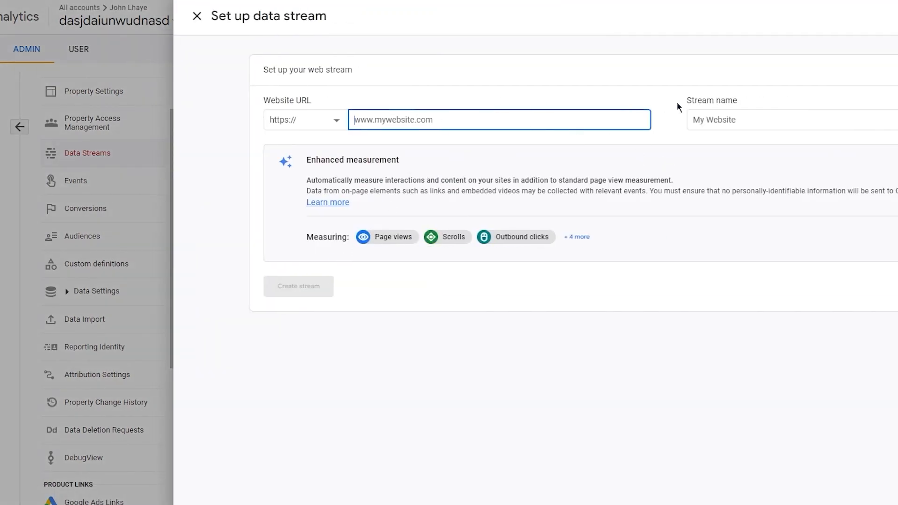
{"action": "left_click", "coordinate": [704, 117]}
{"action": "left_click", "coordinate": [640, 96]}
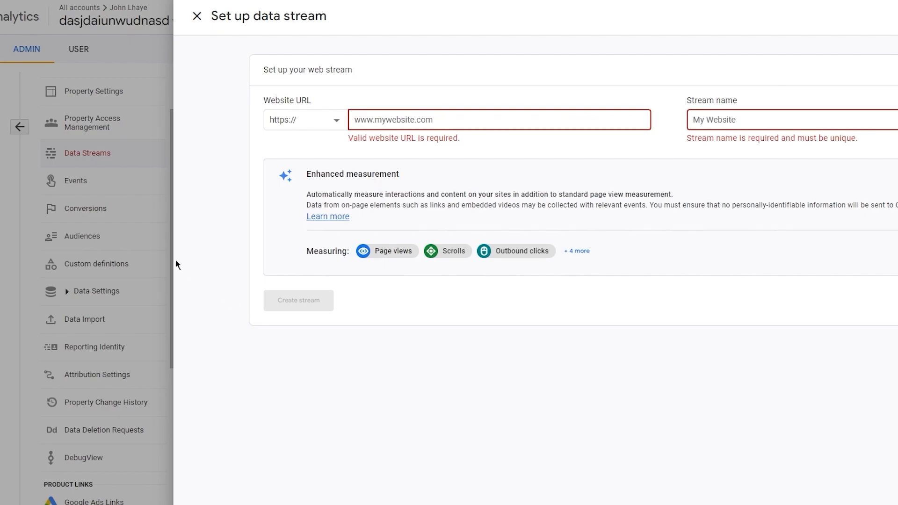
{"action": "left_click", "coordinate": [132, 241]}
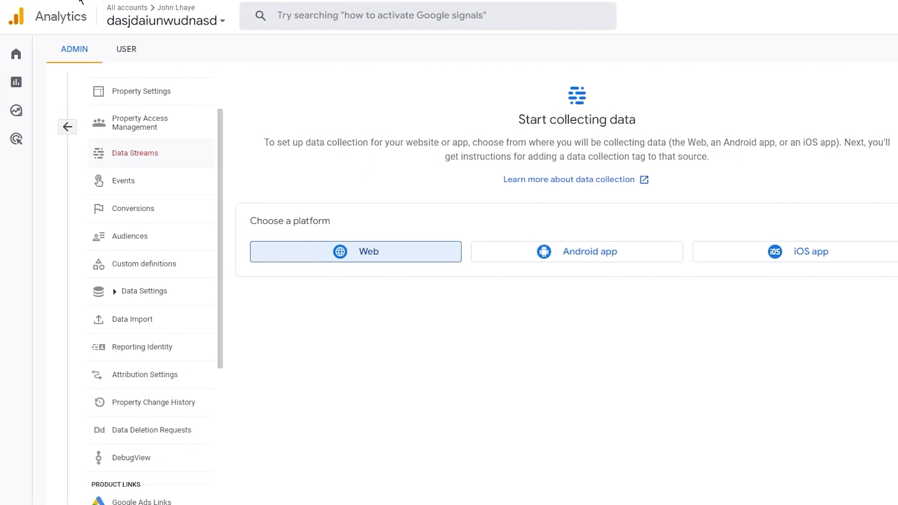
Step: Go to the Reports section from the left navigation rail
{"action": "left_click", "coordinate": [18, 82]}
{"action": "mouse_move", "coordinate": [15, 113]}
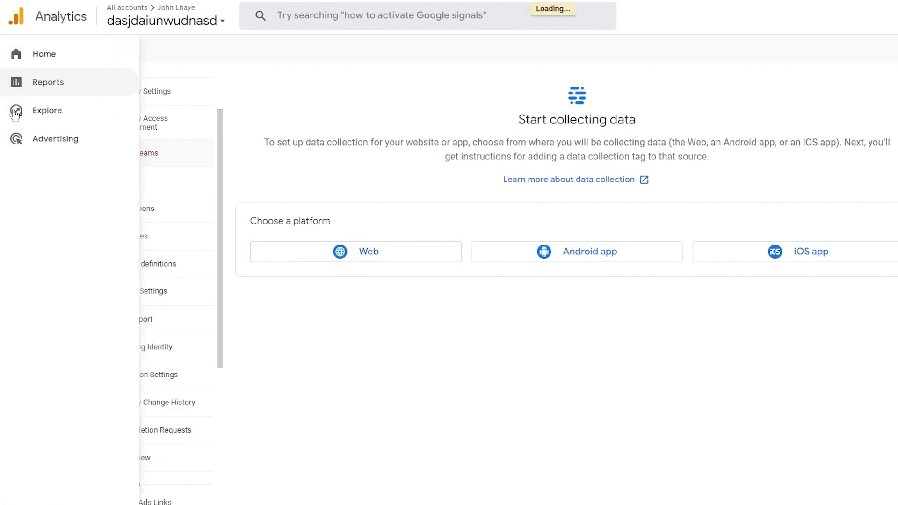